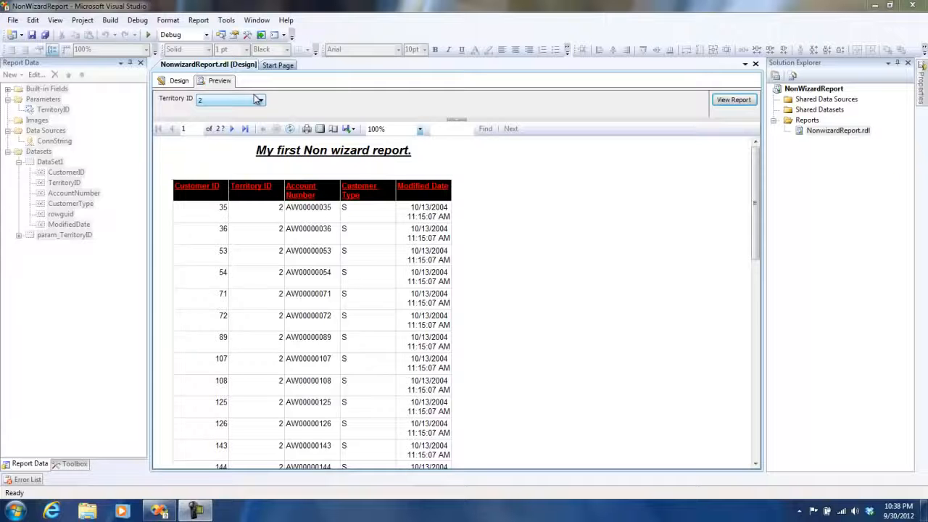
Step: Return to the report design and start a new dataset embedded in the report, using the ConnString data source
left_click(176, 80)
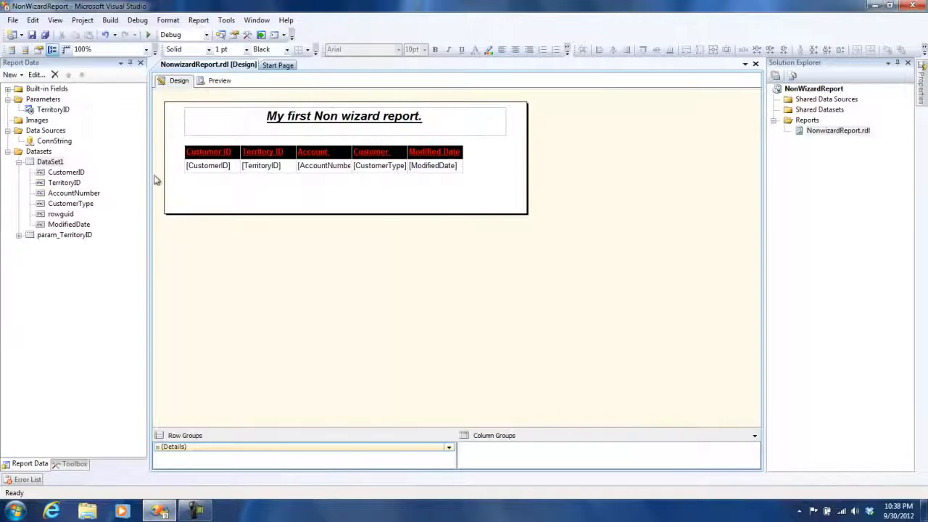
left_click(22, 131)
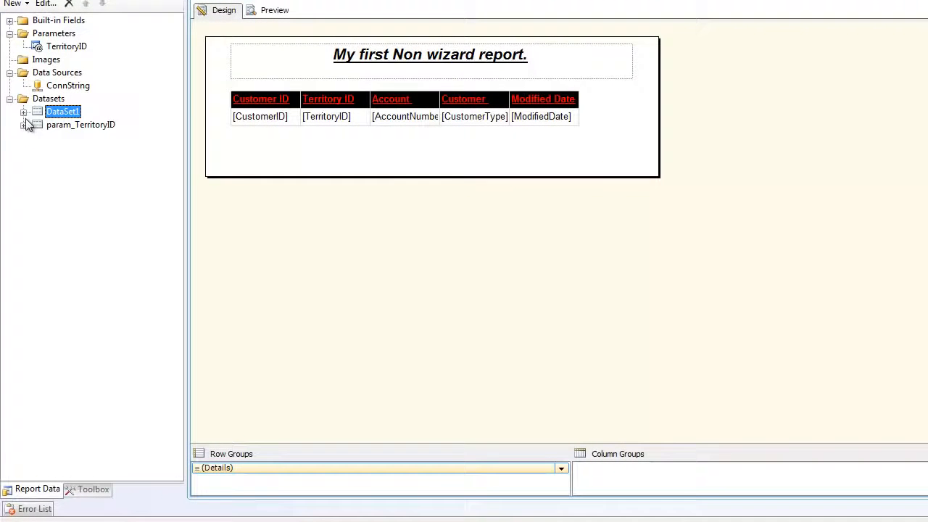
right_click(48, 97)
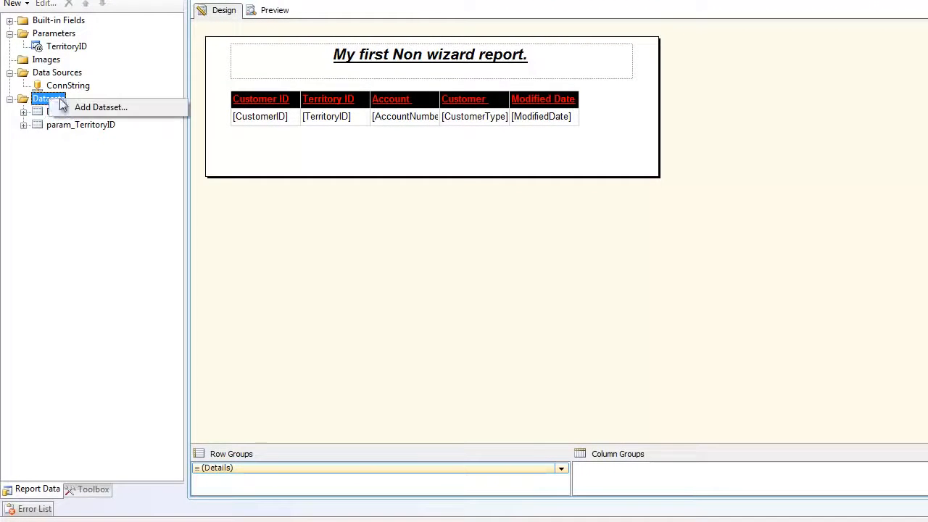
left_click(94, 106)
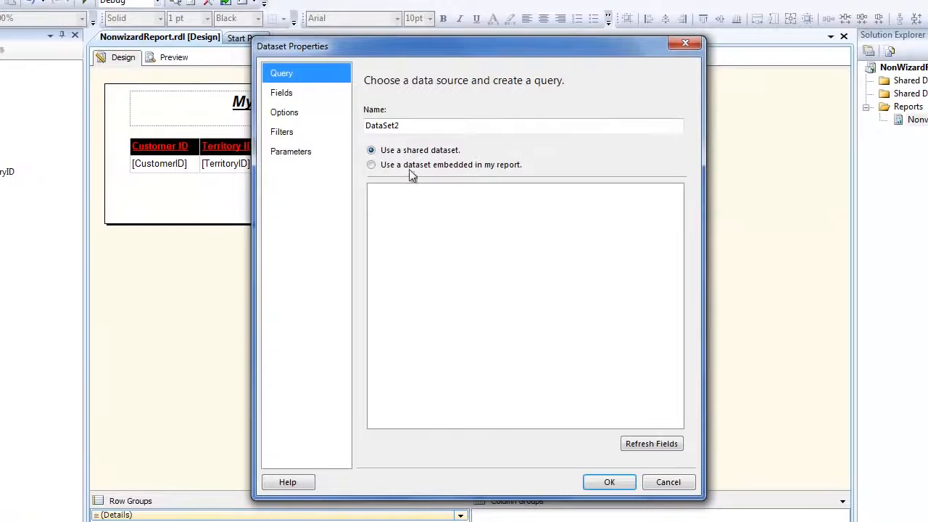
left_click(427, 162)
left_click(417, 206)
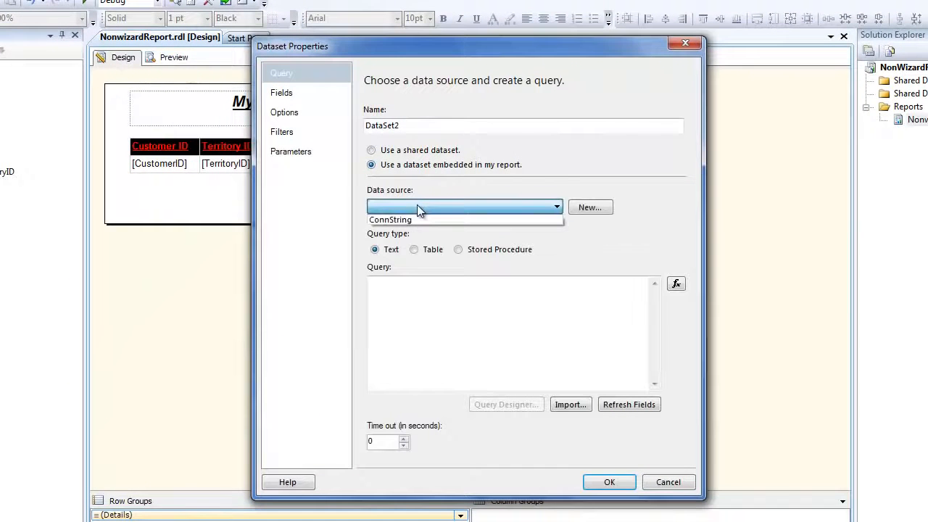
left_click(414, 218)
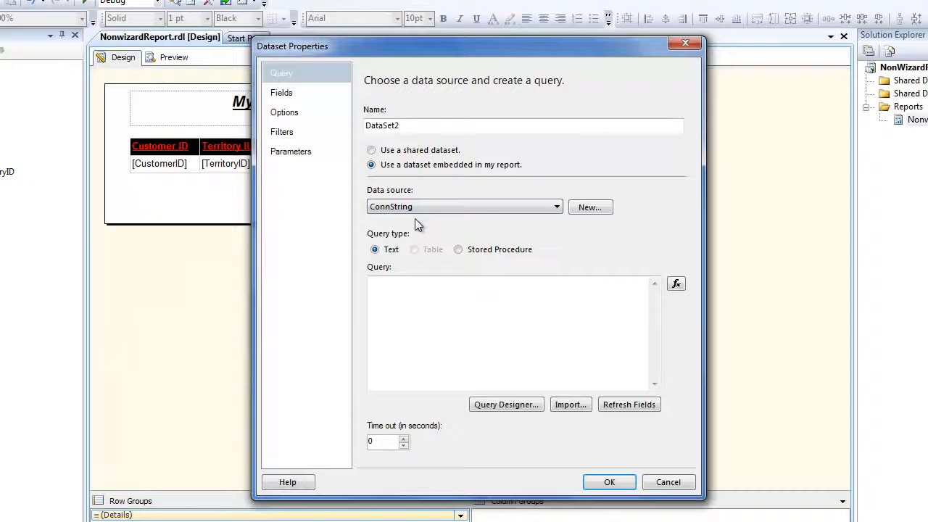
Step: Build the dataset's query in the Query Designer by adding the Customer (Sales) table
left_click(514, 408)
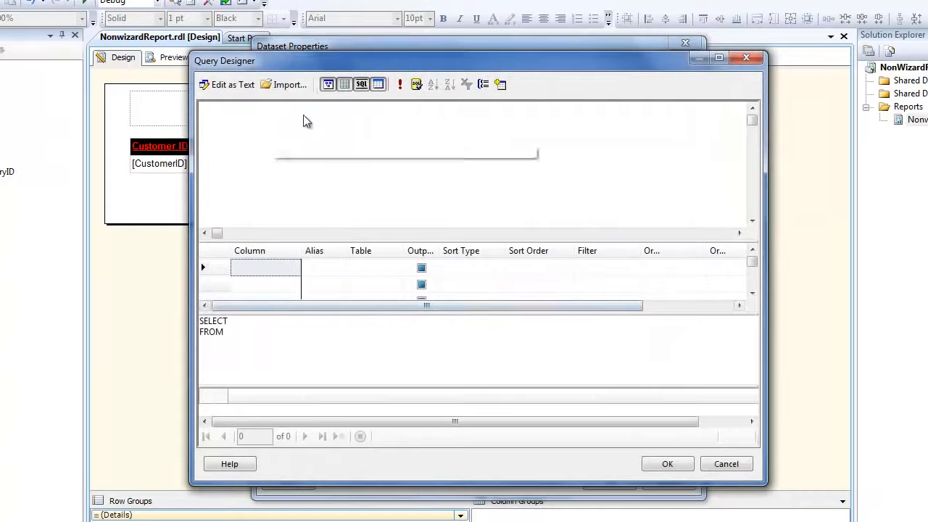
left_click(502, 85)
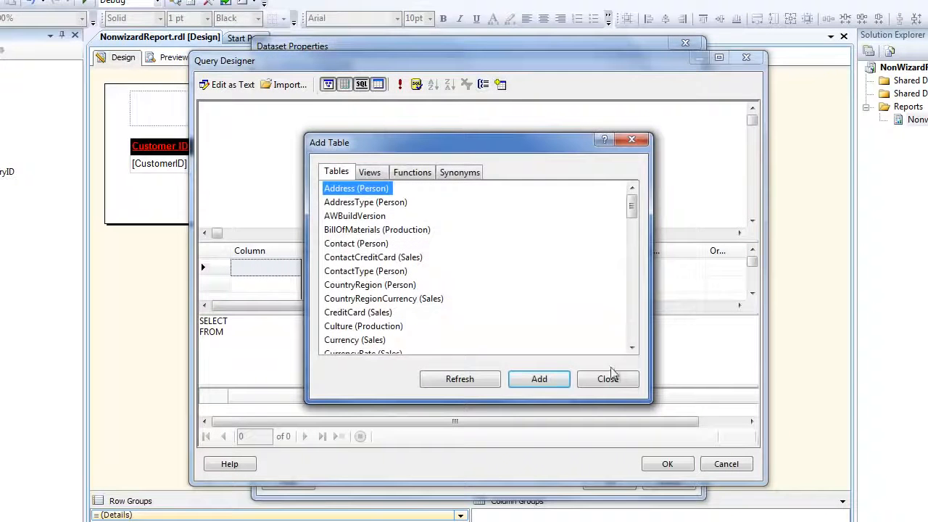
left_click(632, 347)
left_click(632, 348)
left_click(377, 298)
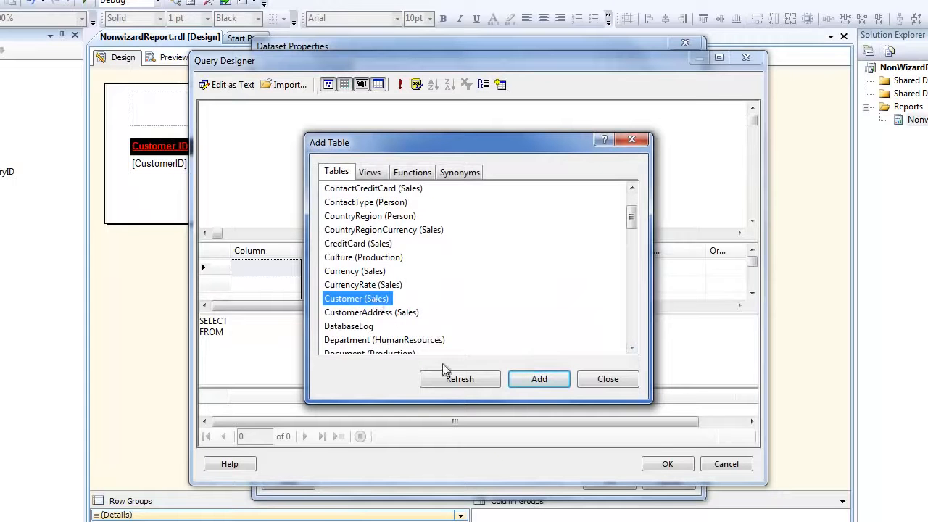
left_click(537, 379)
left_click(609, 379)
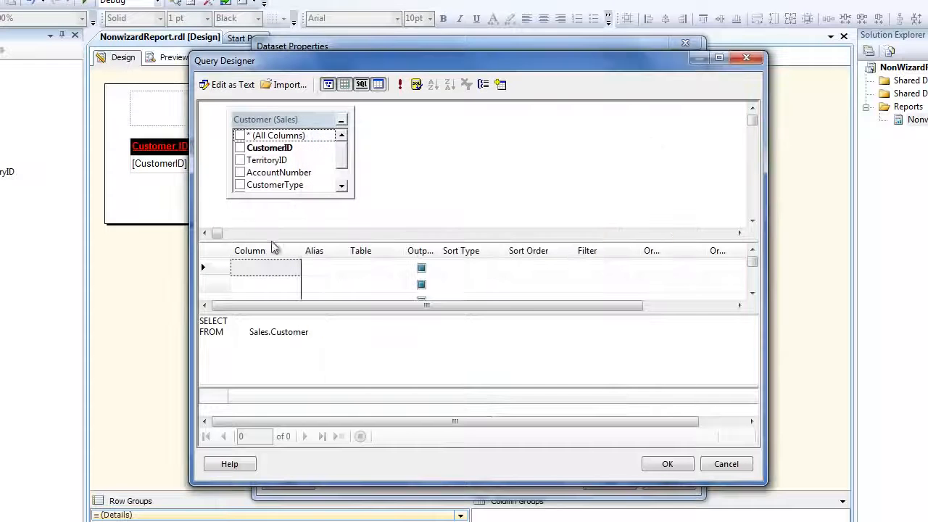
Step: Output the CustomerID column, limit the query to the top 150 rows, and run it
left_click(239, 148)
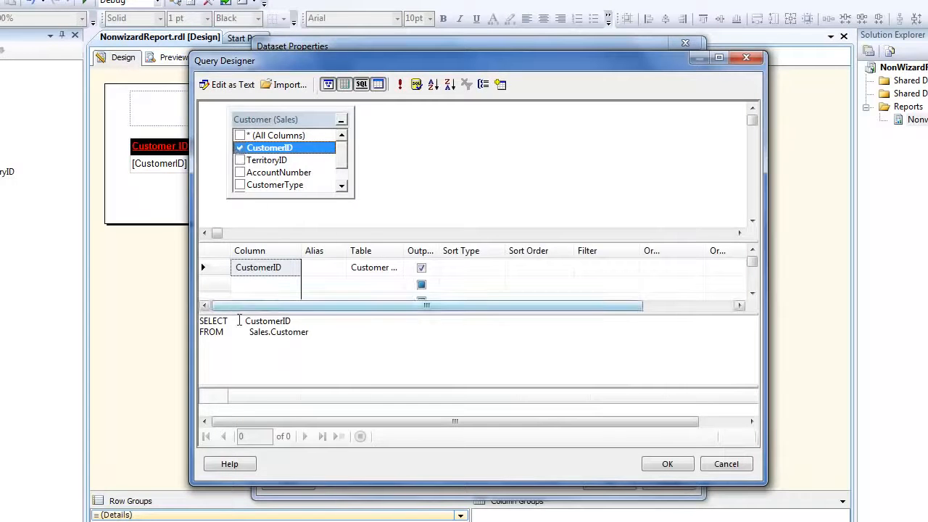
left_click(399, 85)
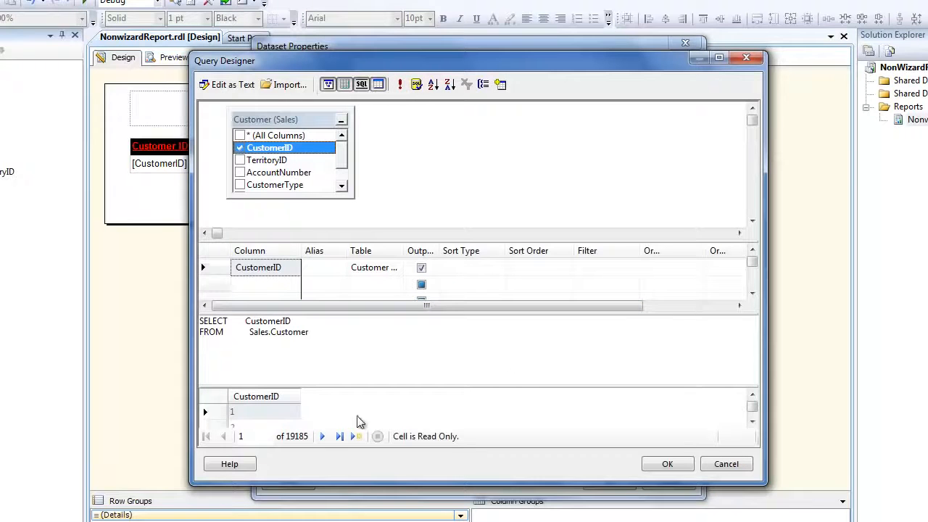
left_click(232, 321)
type("top 150")
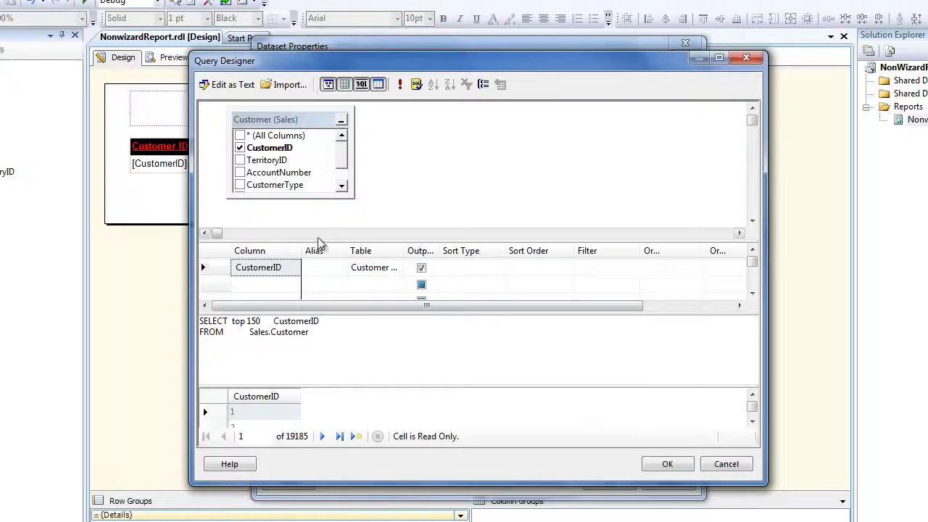
left_click(402, 86)
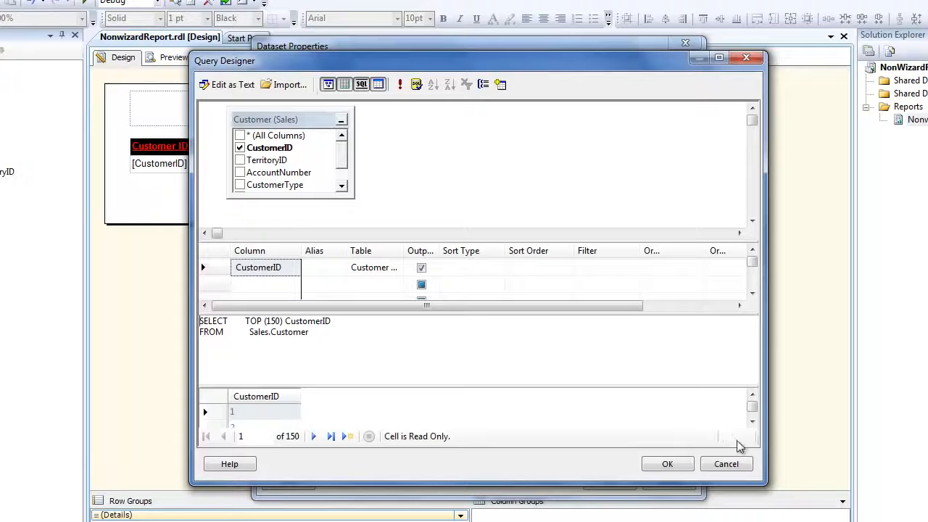
Step: Look through the returned customer IDs and save the query with the new dataset
left_click(751, 420)
left_click(752, 421)
left_click(751, 420)
left_click(667, 464)
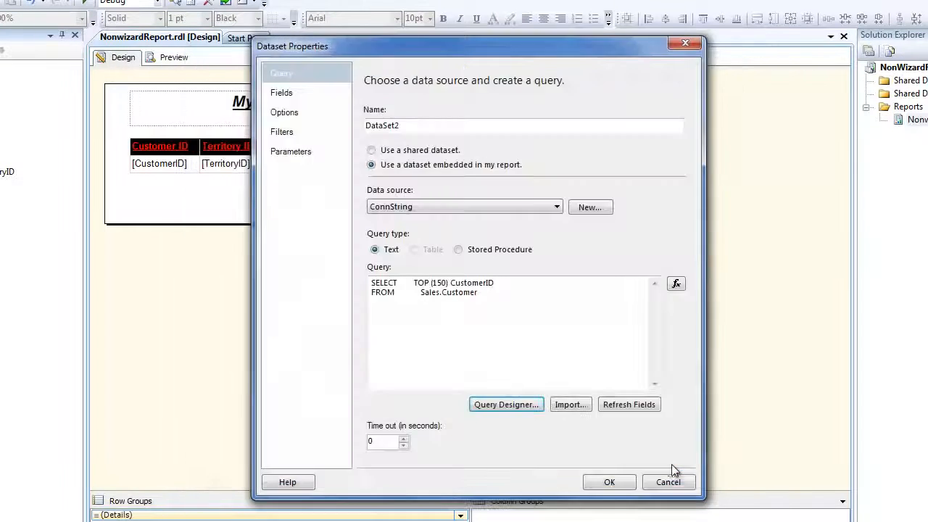
left_click(609, 482)
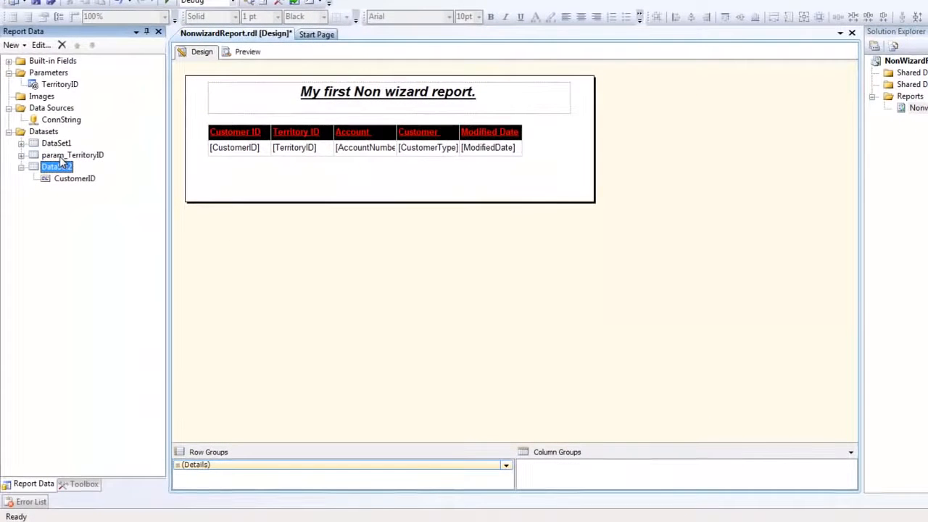
double_click(61, 157)
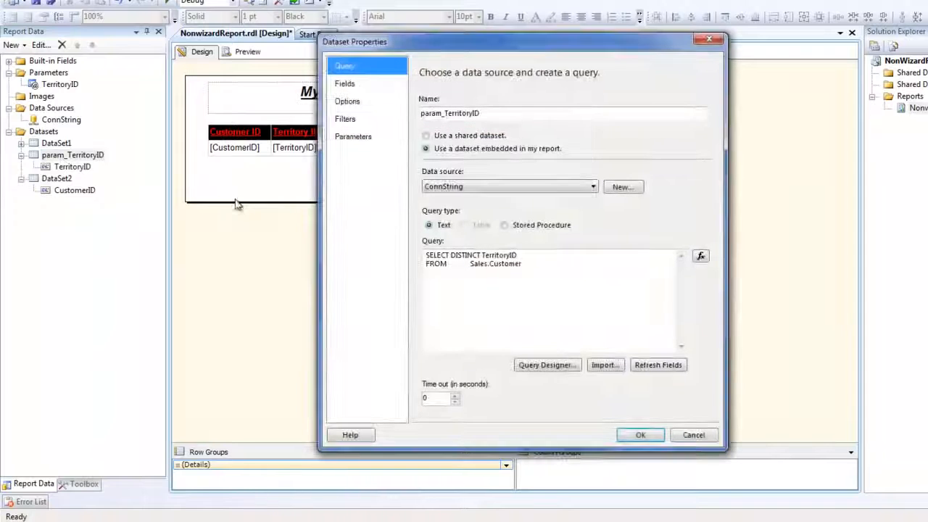
left_click(538, 262)
key("Return")
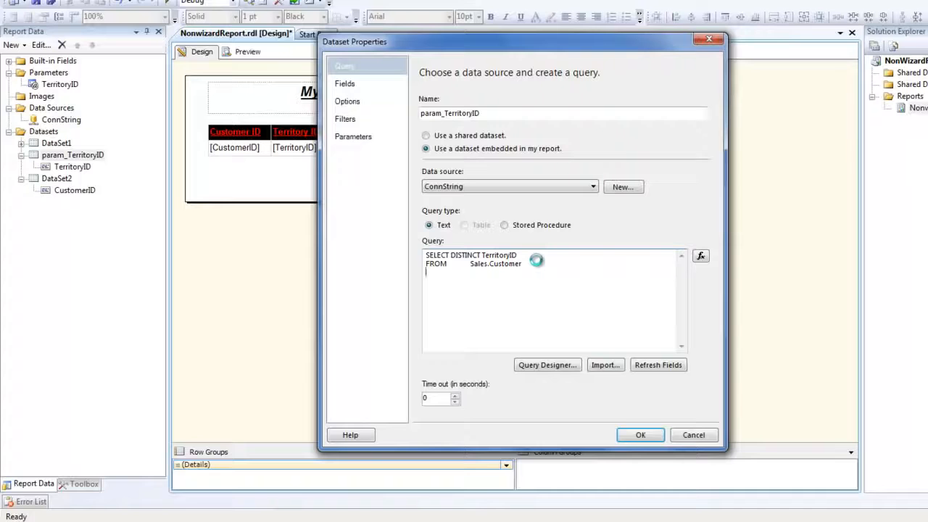
type("Hwre")
key("BackSpace")
key("BackSpace")
key("BackSpace")
type("where customer")
key("BackSpace")
key("BackSpace")
key("BackSpace")
key("BackSpace")
type("CustomerID = @Custom")
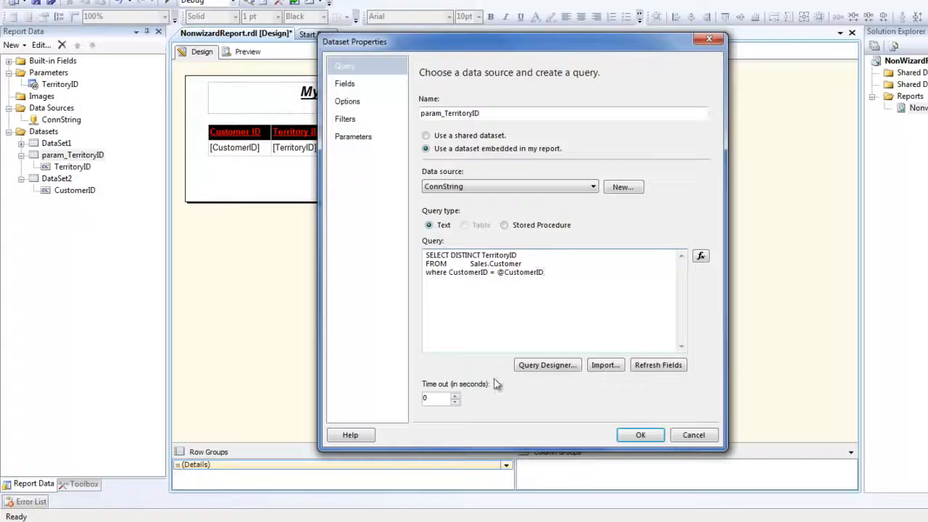
left_click_drag(555, 275, 501, 276)
left_click(550, 283)
key("ctrl+a")
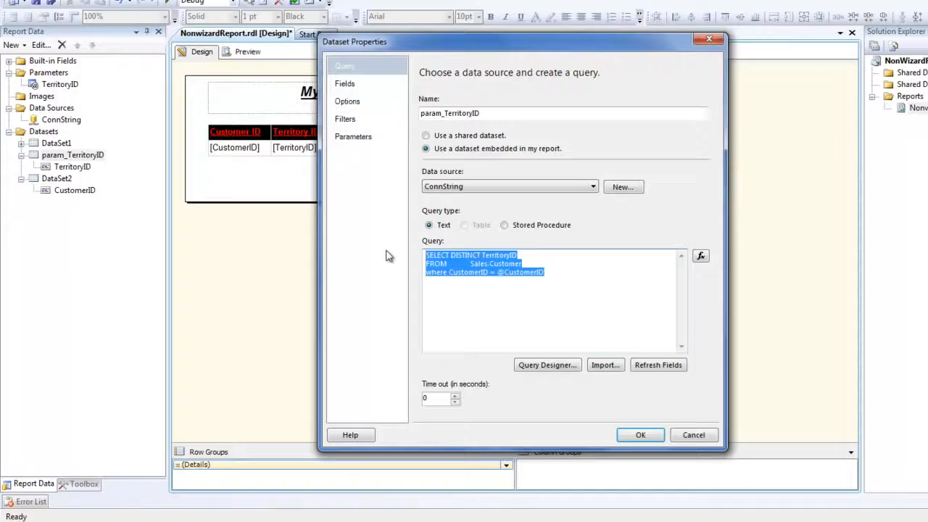
left_click(648, 434)
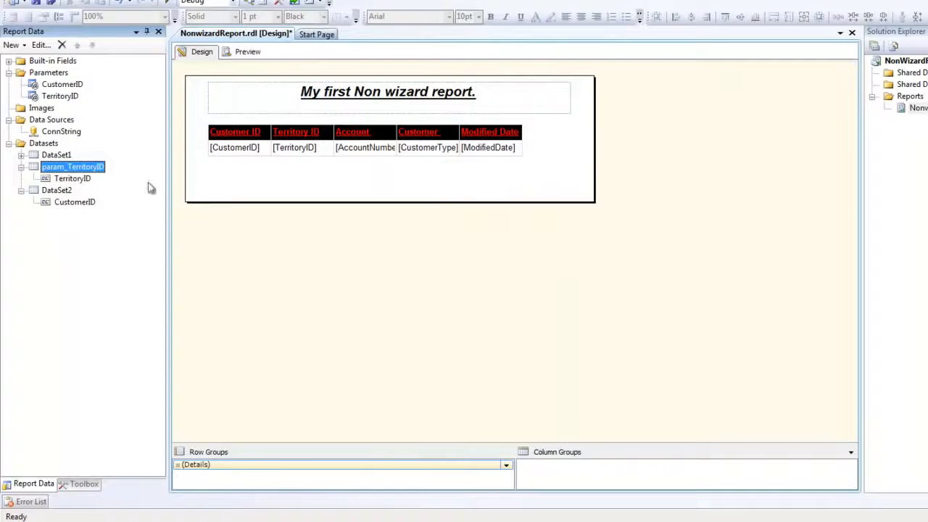
left_click(69, 86)
double_click(70, 87)
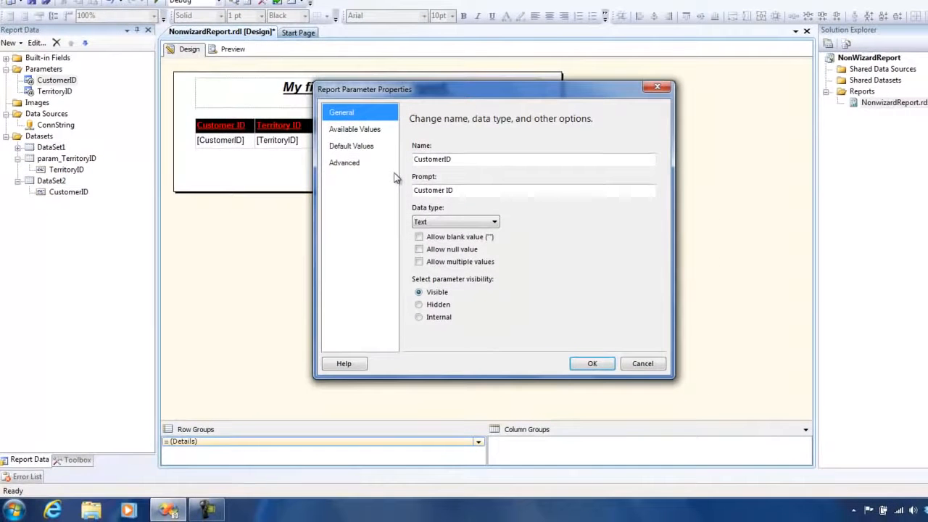
left_click(358, 127)
left_click(458, 184)
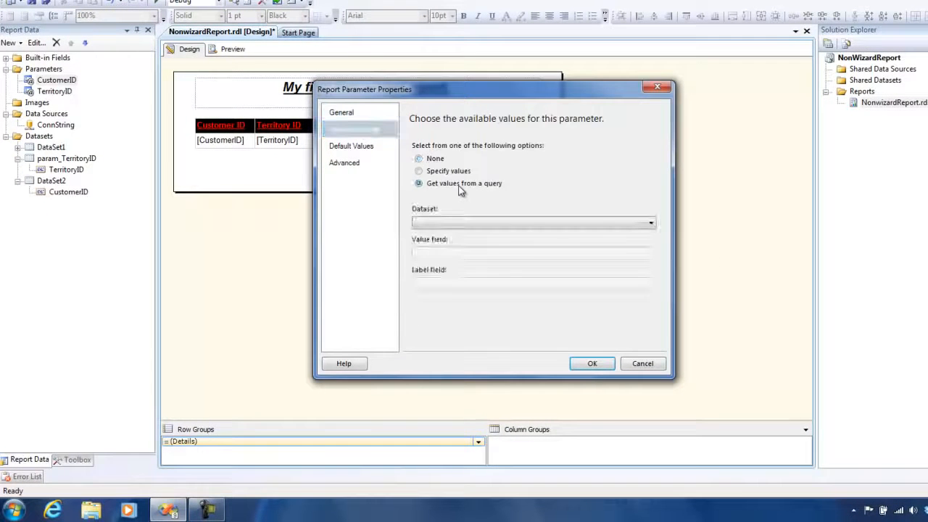
left_click(522, 223)
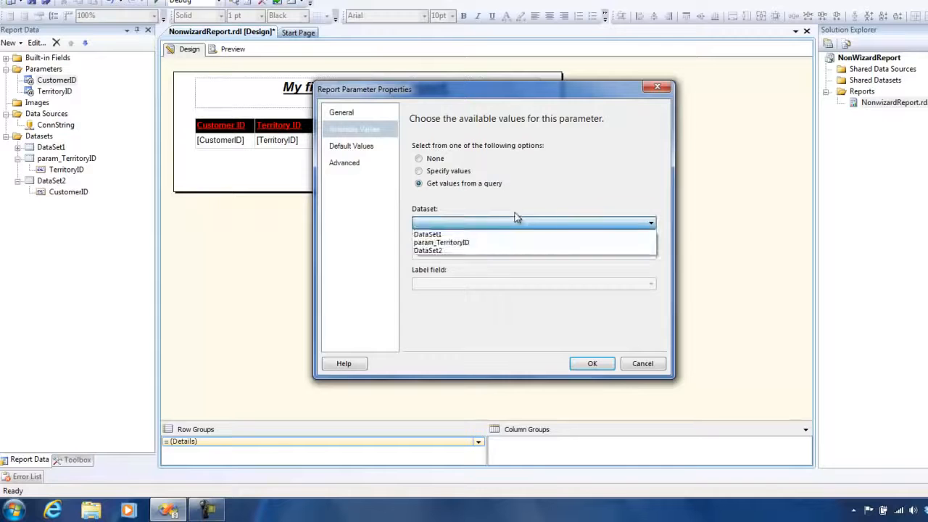
left_click(511, 250)
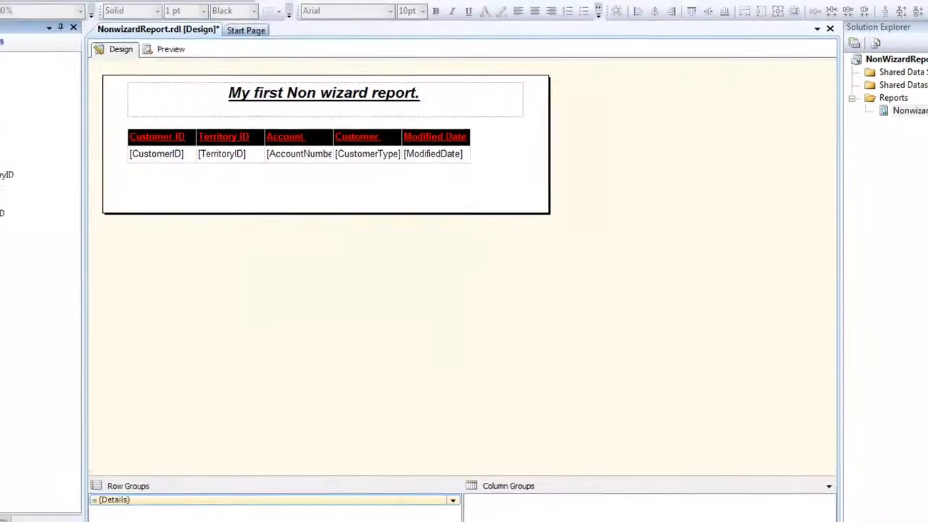
Step: Rename the DataSet2 dataset as param_custID
double_click(57, 181)
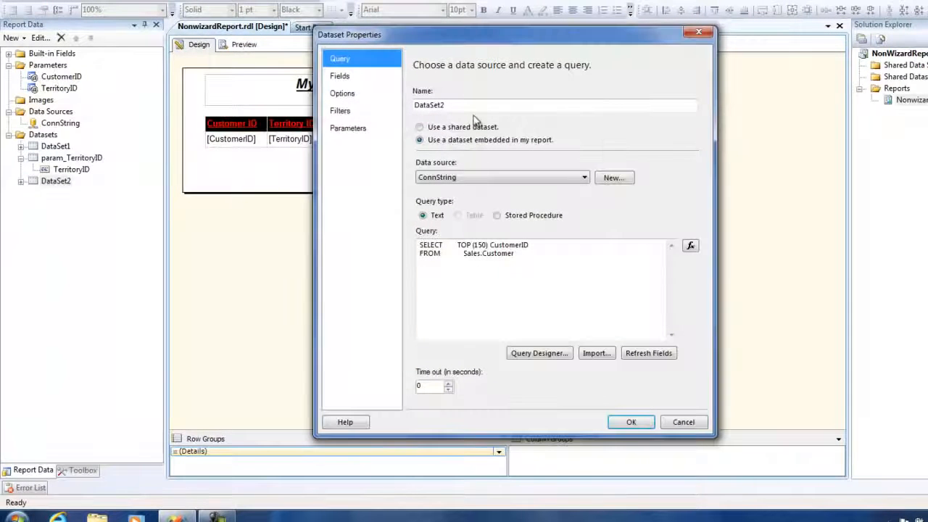
type("pa")
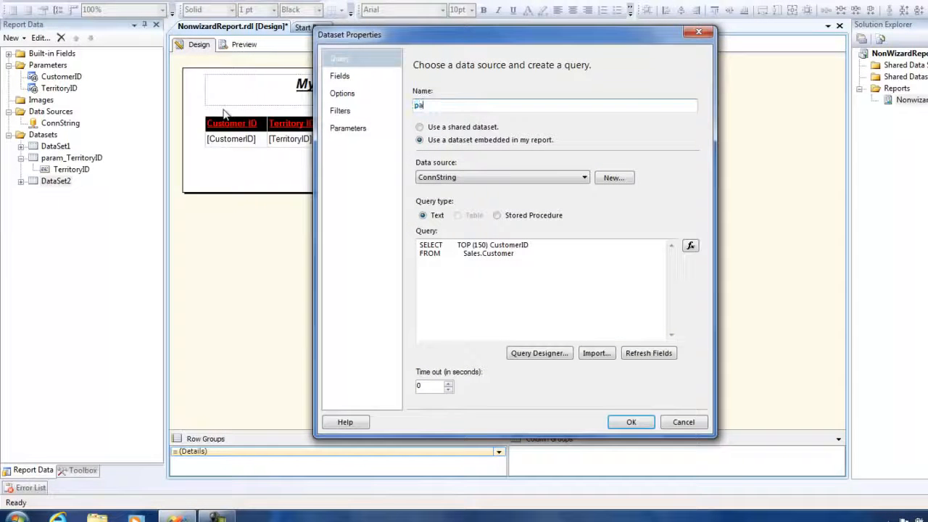
type("ram_custID")
left_click(624, 423)
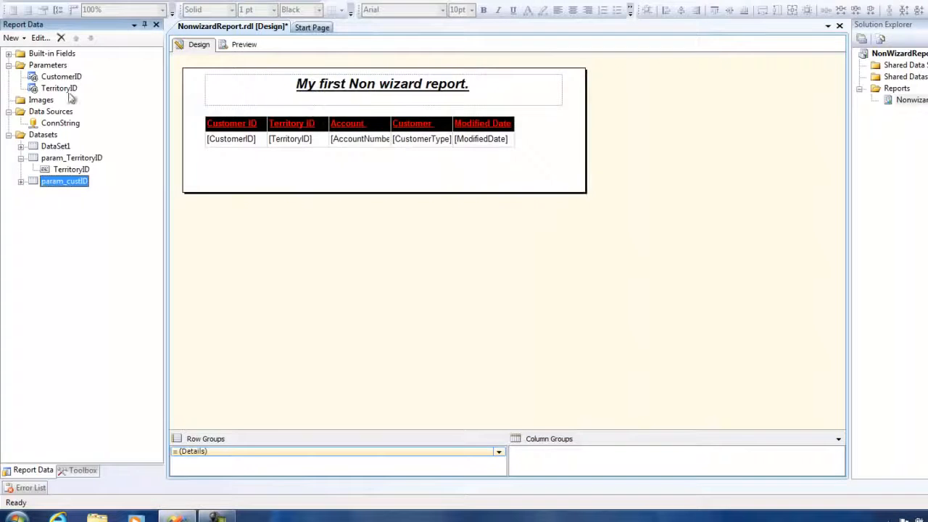
Step: Make the CustomerID parameter get its available values from the param_custID dataset, with CustomerID as both value field and label field
double_click(55, 77)
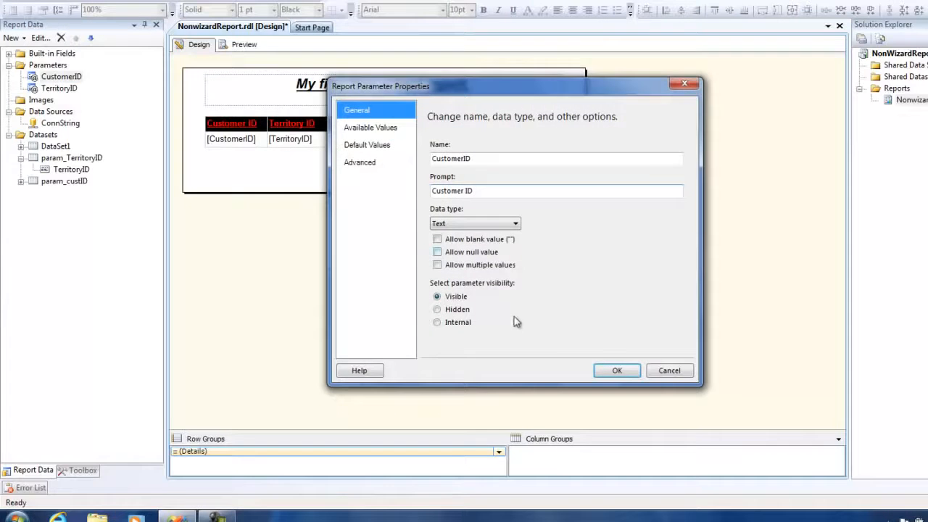
left_click(370, 127)
left_click(487, 186)
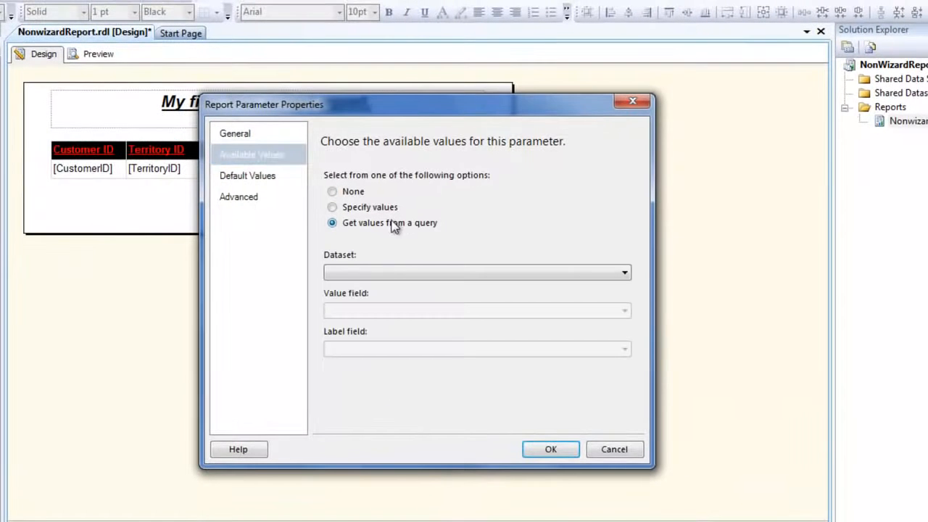
left_click(377, 270)
left_click(353, 308)
left_click(355, 310)
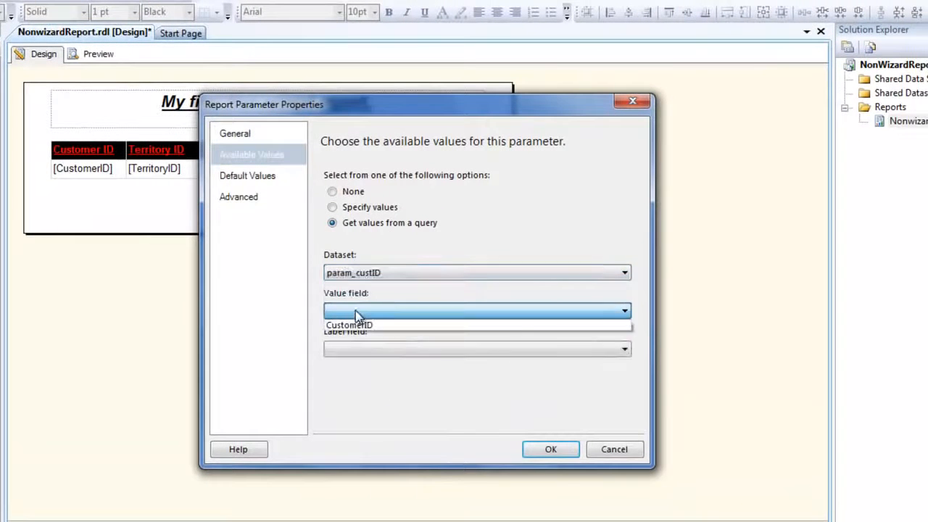
left_click(355, 325)
left_click(355, 348)
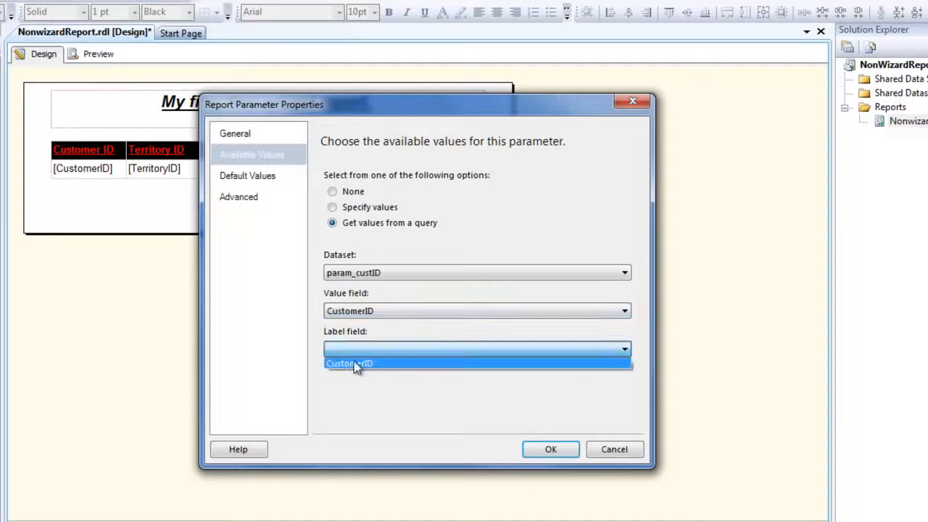
left_click(355, 363)
left_click(551, 449)
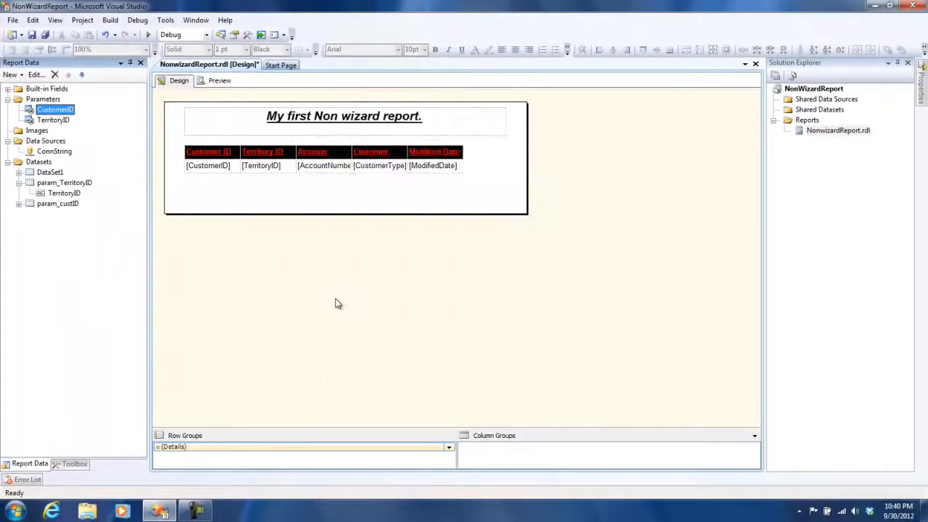
double_click(51, 172)
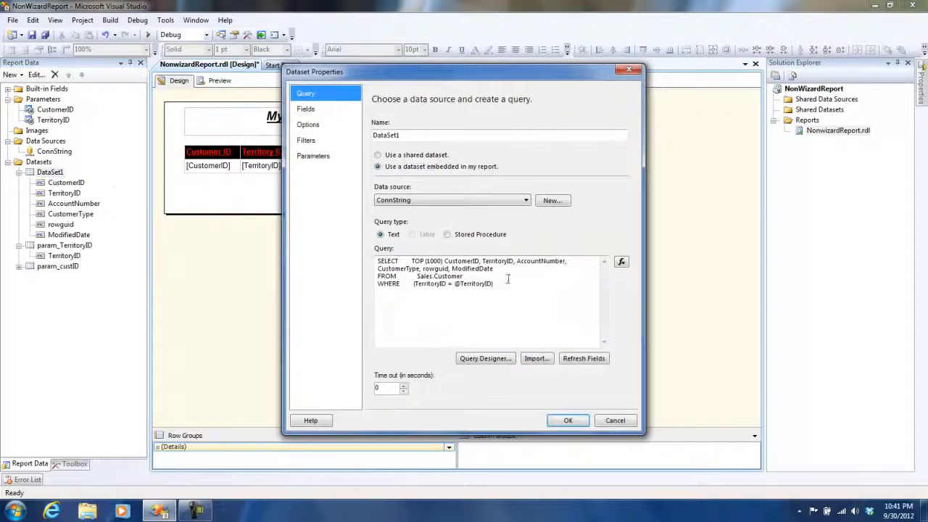
left_click(515, 288)
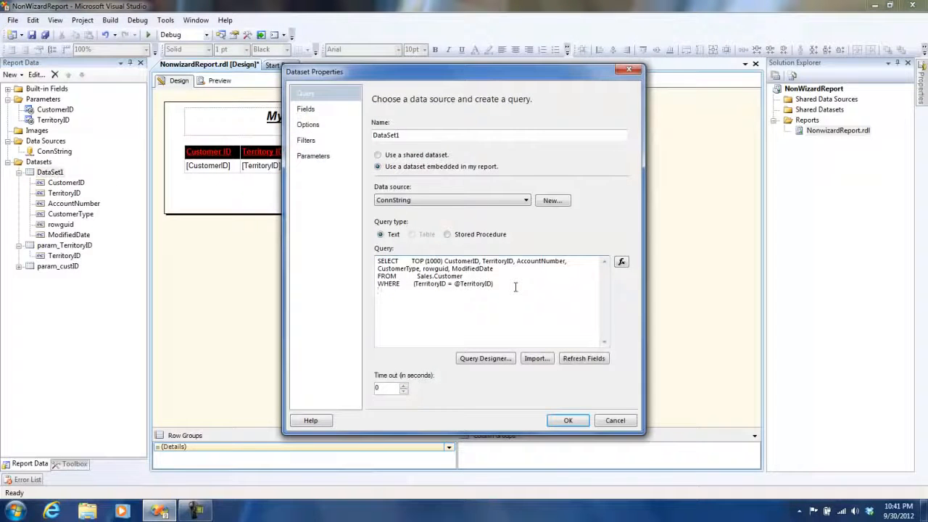
type("tomerID = @CustomerID)")
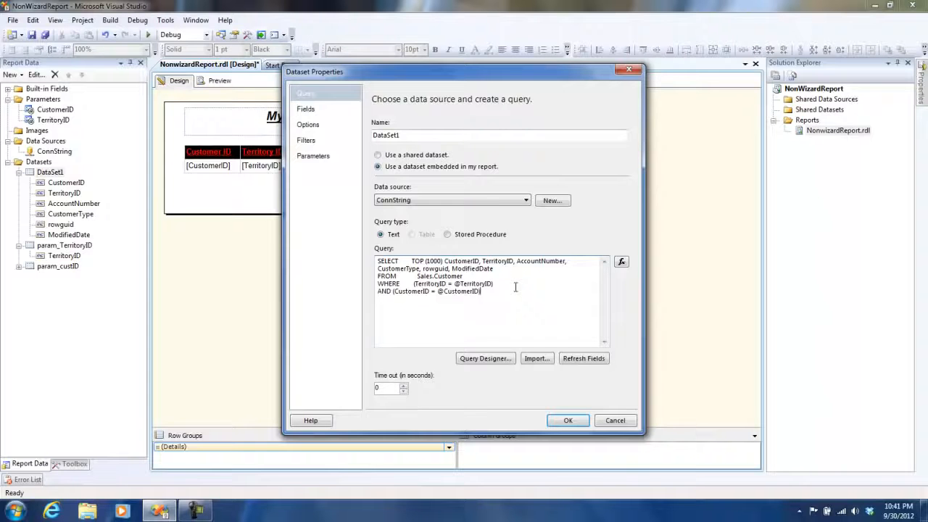
left_click(565, 420)
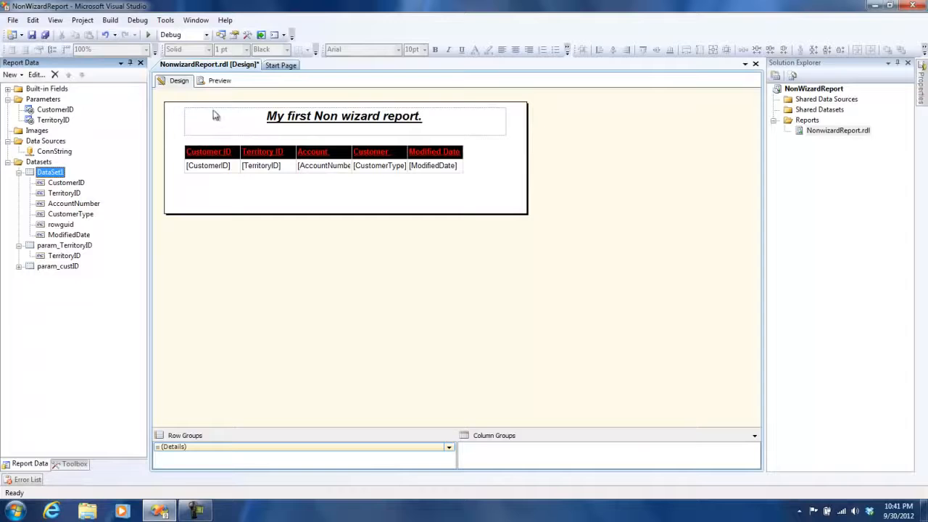
Step: Preview the report with a customer ID chosen from the available values and Territory ID 1
left_click(220, 81)
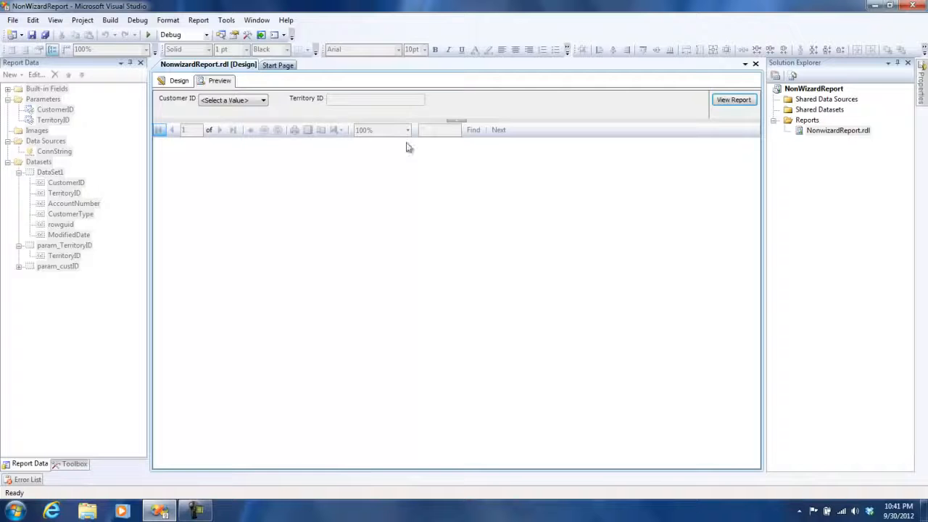
left_click(242, 102)
left_click_drag(264, 149, 266, 127)
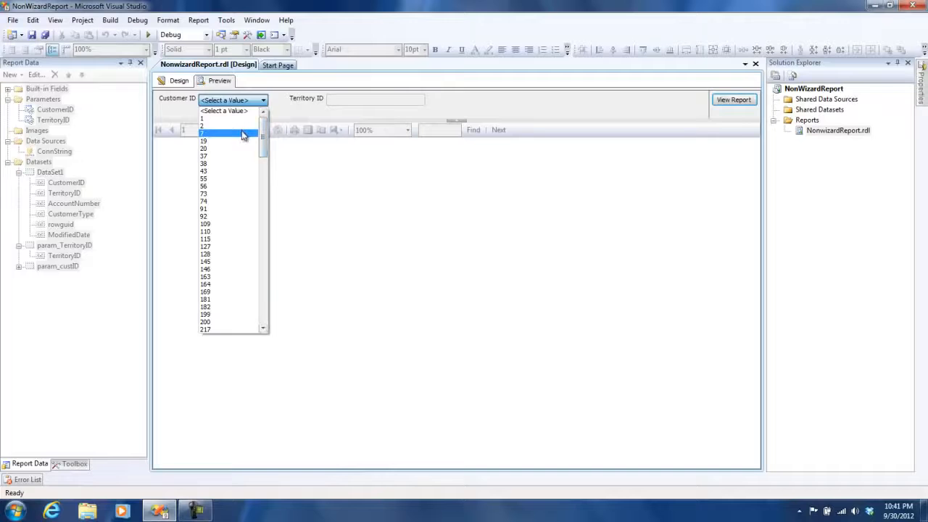
left_click(243, 133)
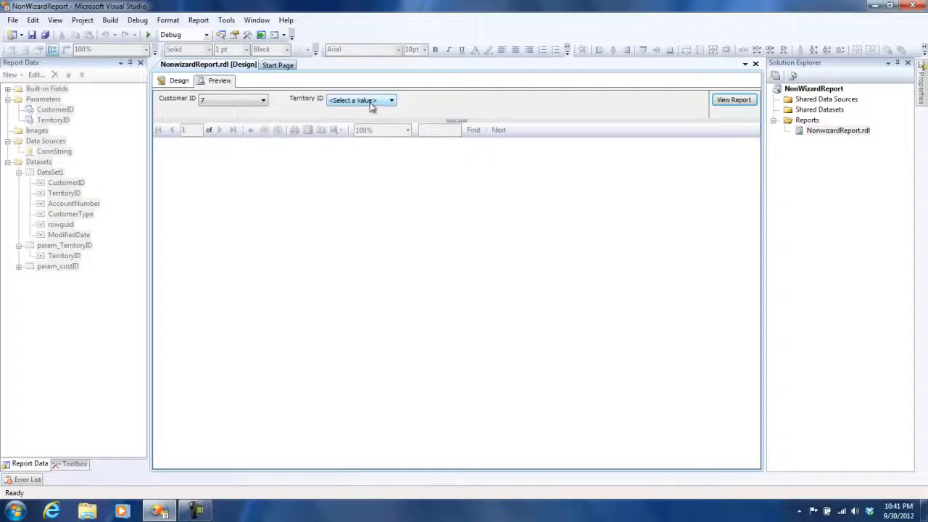
left_click(372, 106)
left_click(372, 119)
left_click(723, 100)
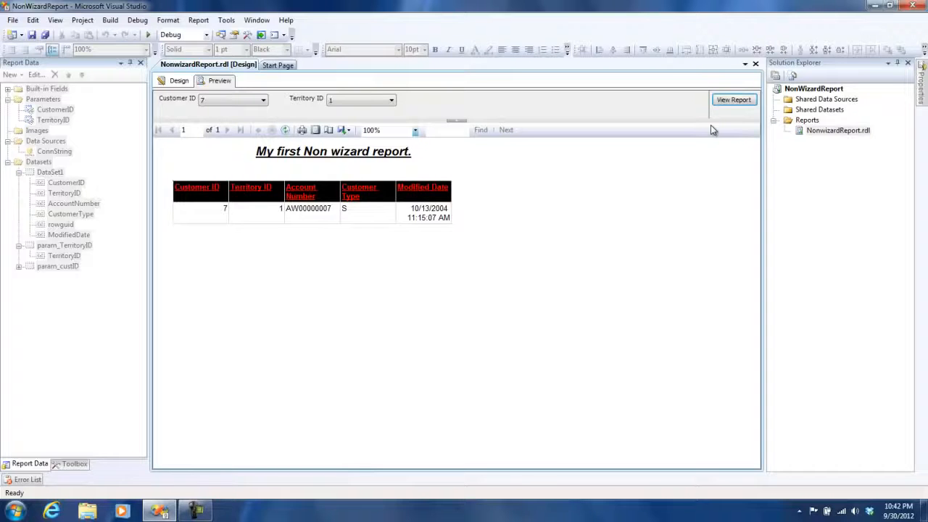
Step: Return to the report design and set the CustomerID parameter's available values to None
left_click(177, 81)
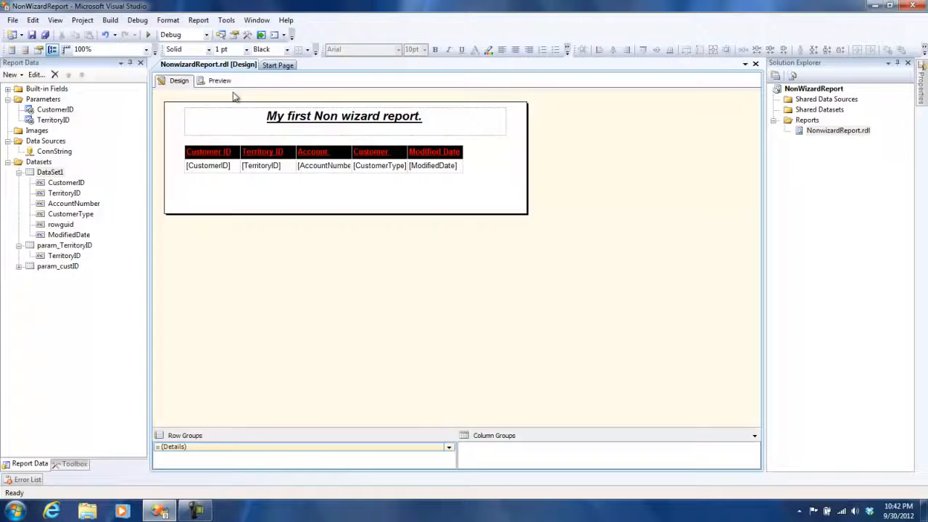
double_click(55, 109)
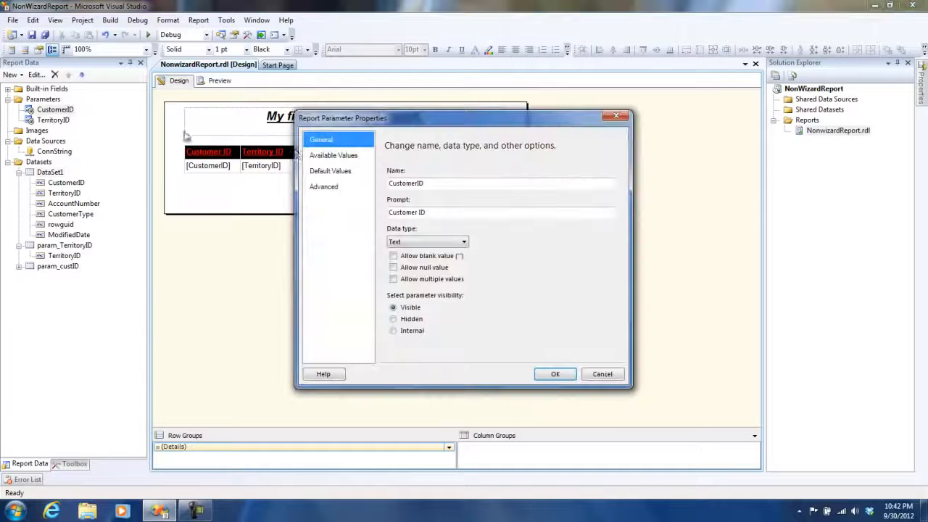
left_click(335, 155)
left_click(406, 183)
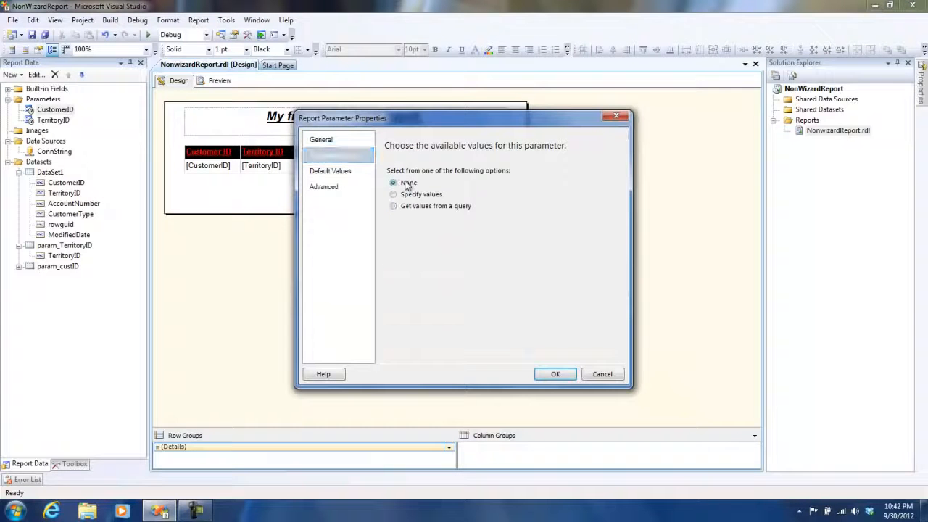
left_click(555, 374)
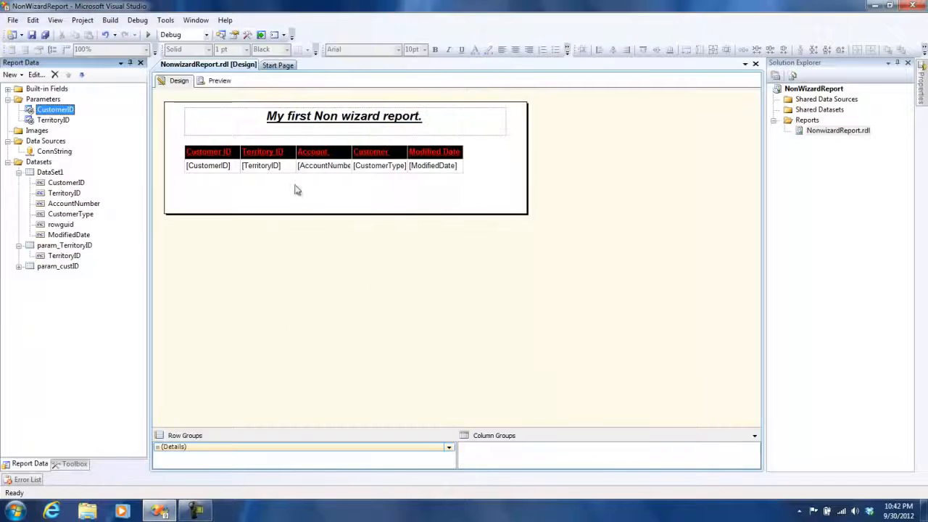
Step: Preview the report by entering a customer ID as free text and choosing Territory ID 4
left_click(220, 81)
left_click(217, 101)
type("3")
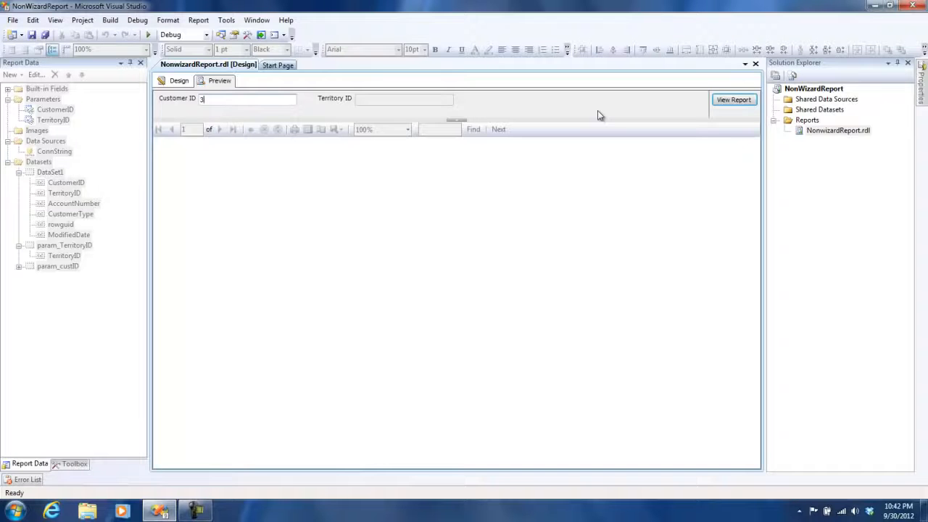
key("Return")
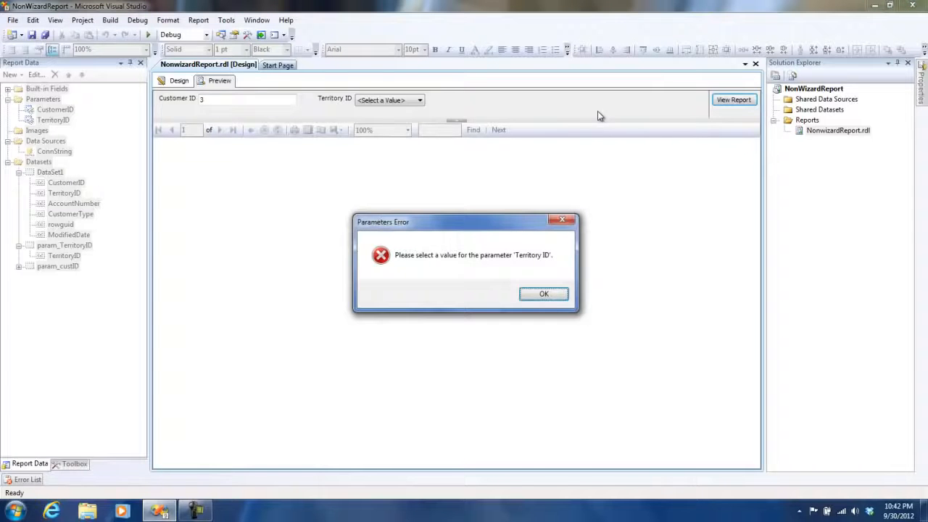
left_click(543, 294)
left_click(375, 101)
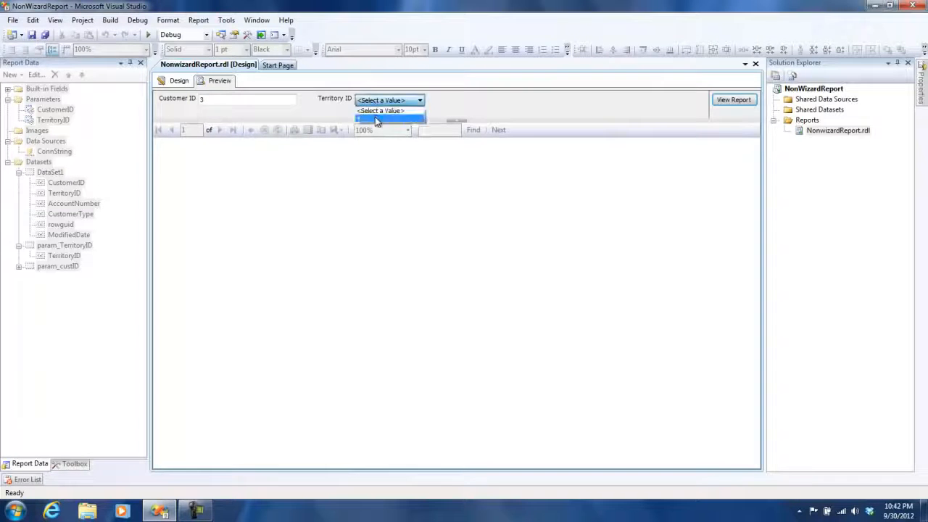
left_click(377, 116)
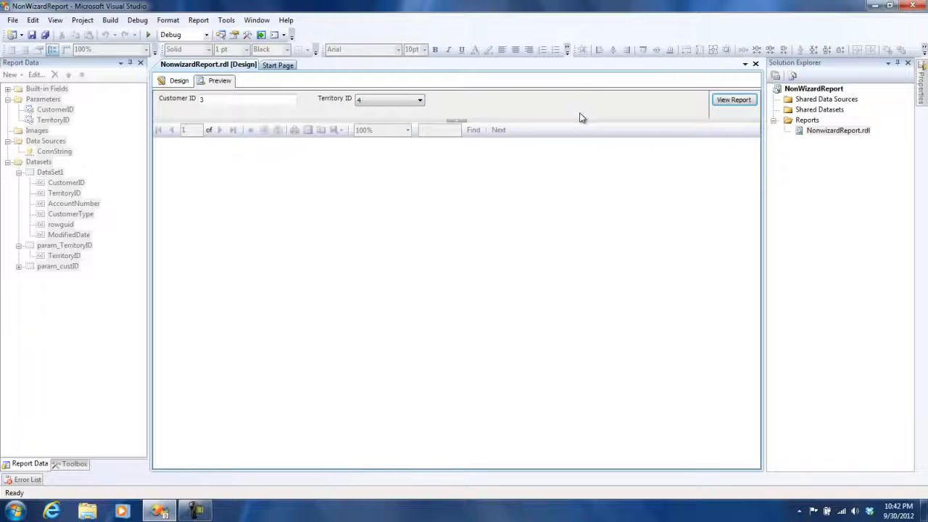
left_click(684, 49)
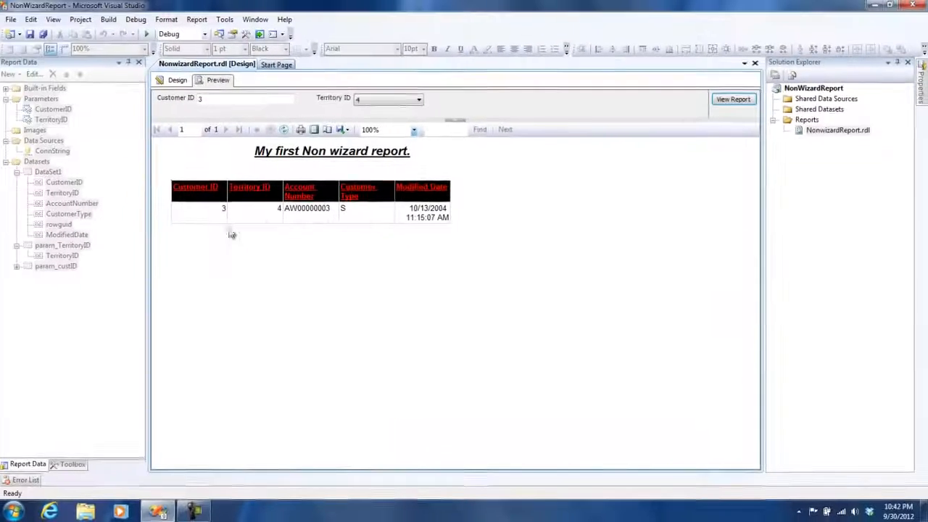